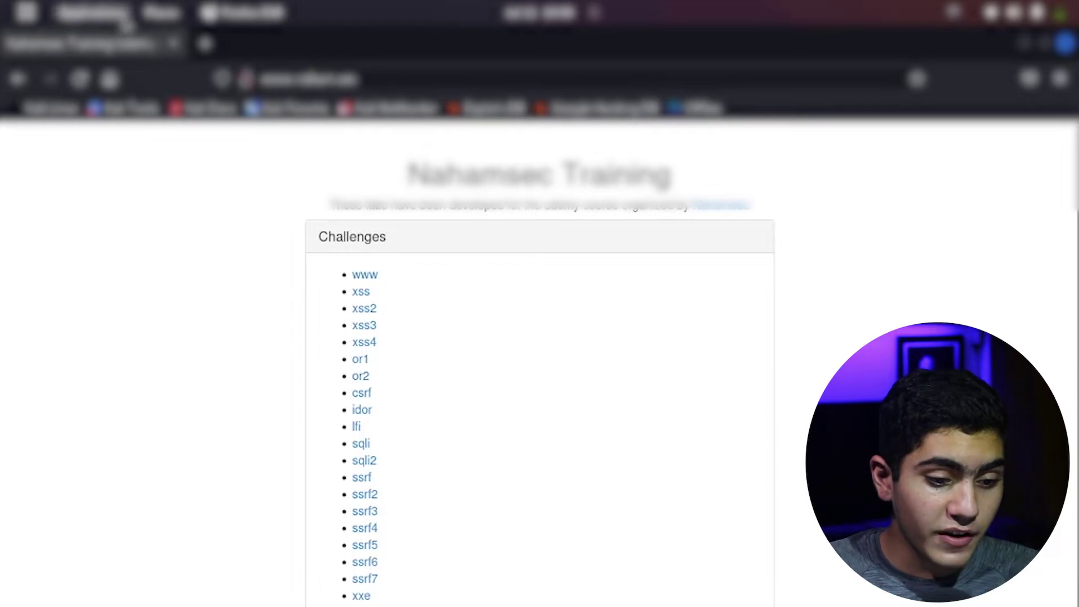
- Open the or1 challenge from the Challenges list in a separate tab and switch to it
scroll(318, 253, down, 2)
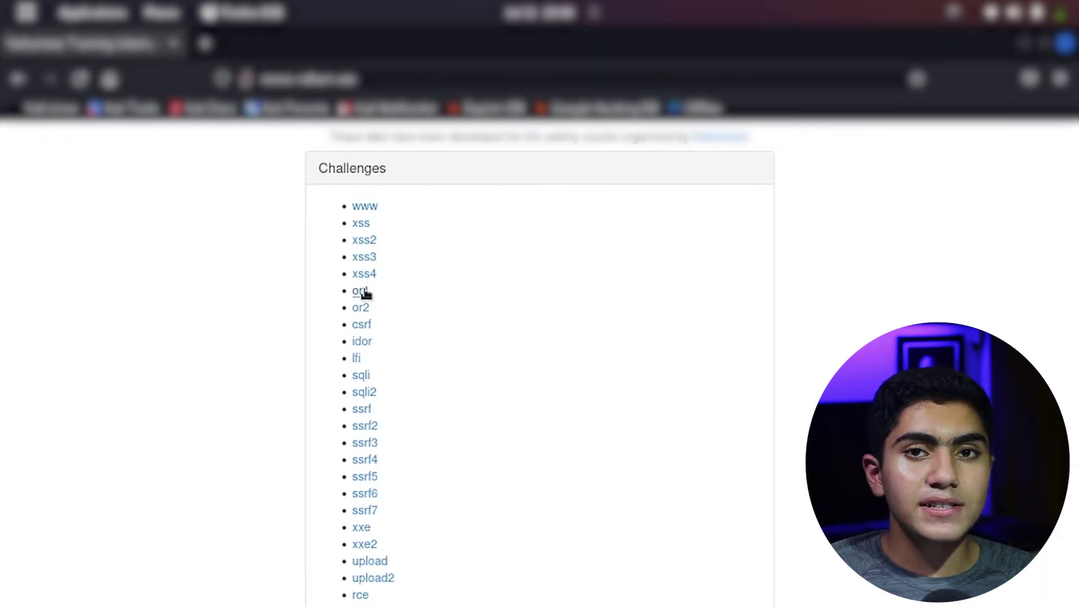
drag(364, 293, 206, 45)
click(242, 45)
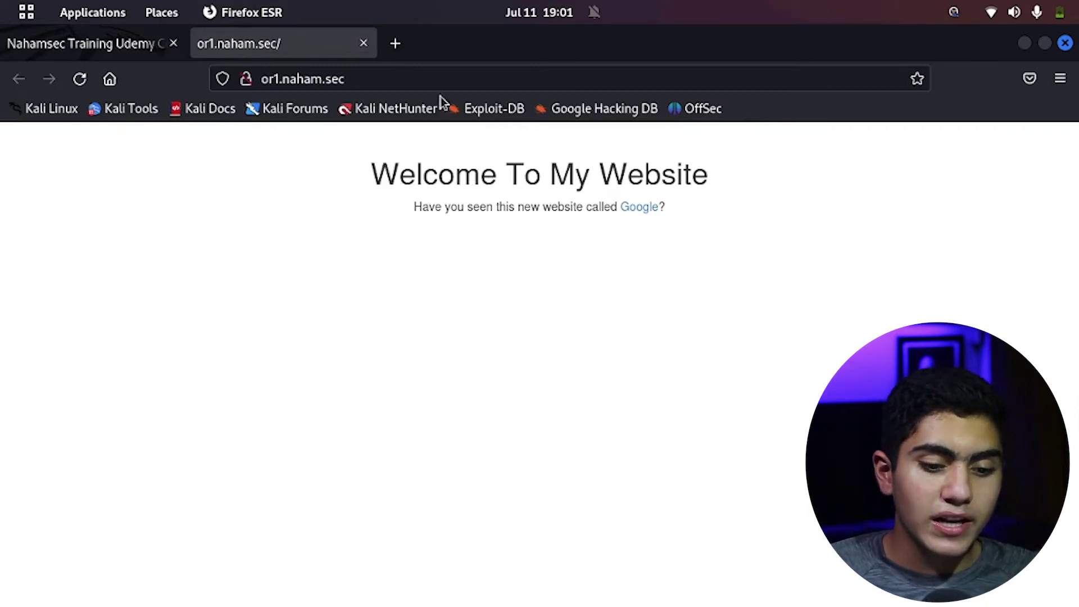
- Test the Google link on the or1 challenge page and return to that page
click(647, 209)
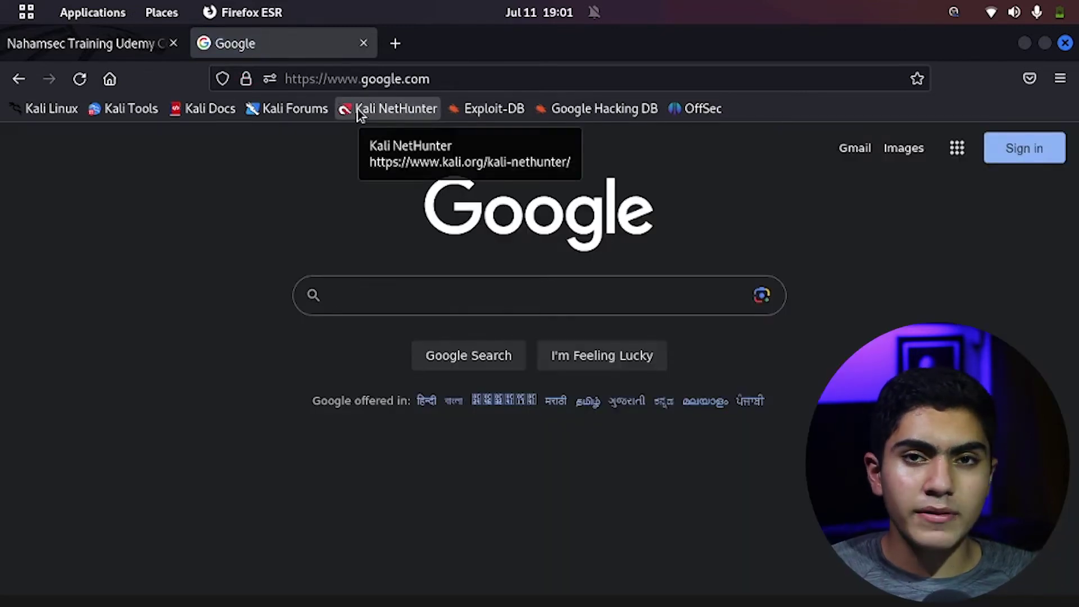
click(13, 81)
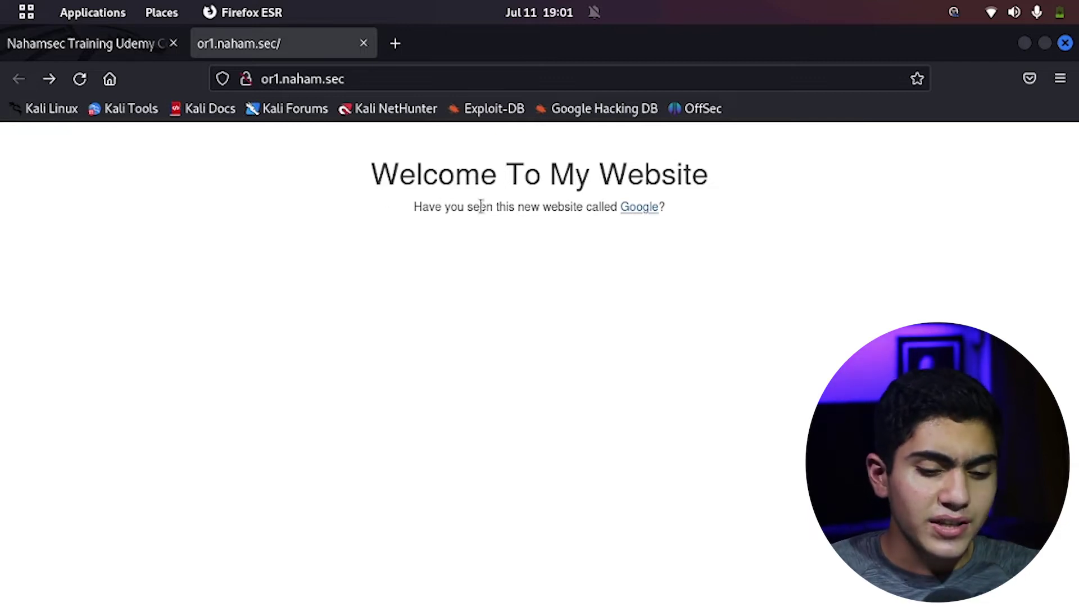
- Copy the Google link's address from the or1 page and paste it into the address field of a new tab
right_click(645, 207)
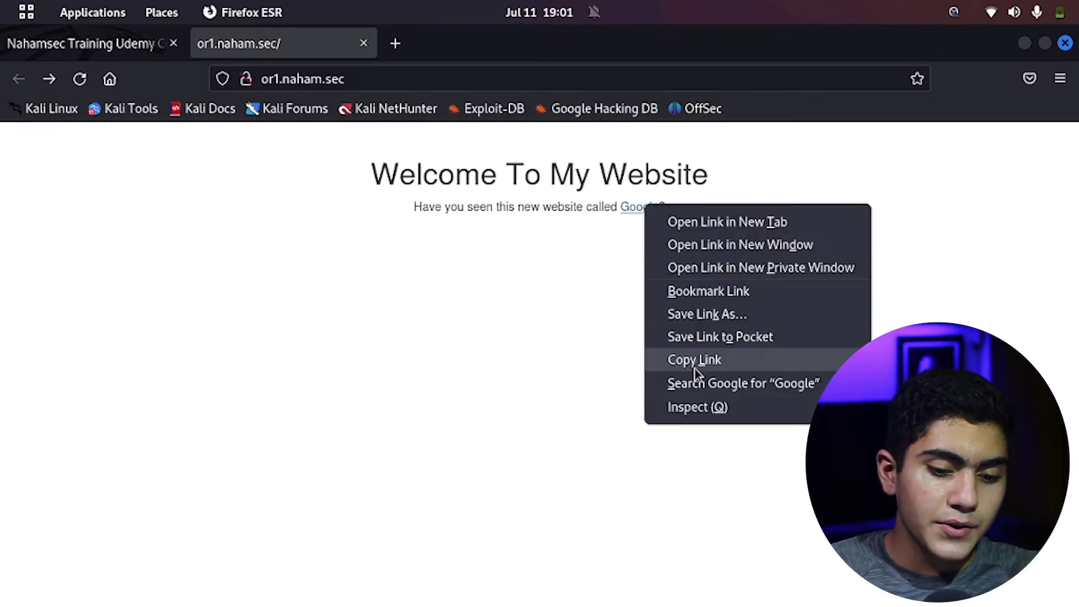
click(695, 366)
click(395, 43)
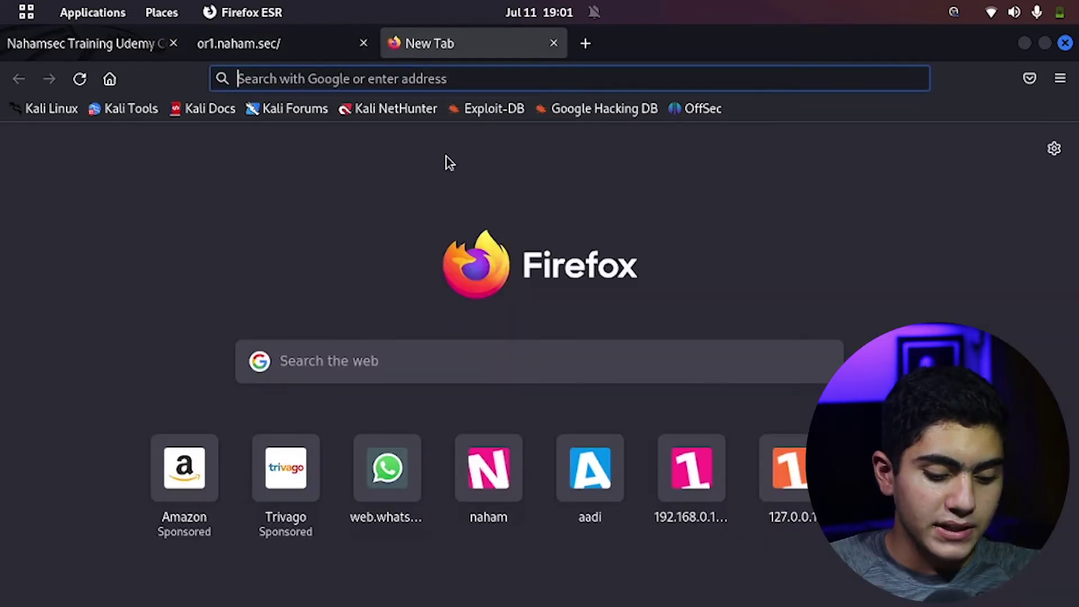
key(ctrl+v)
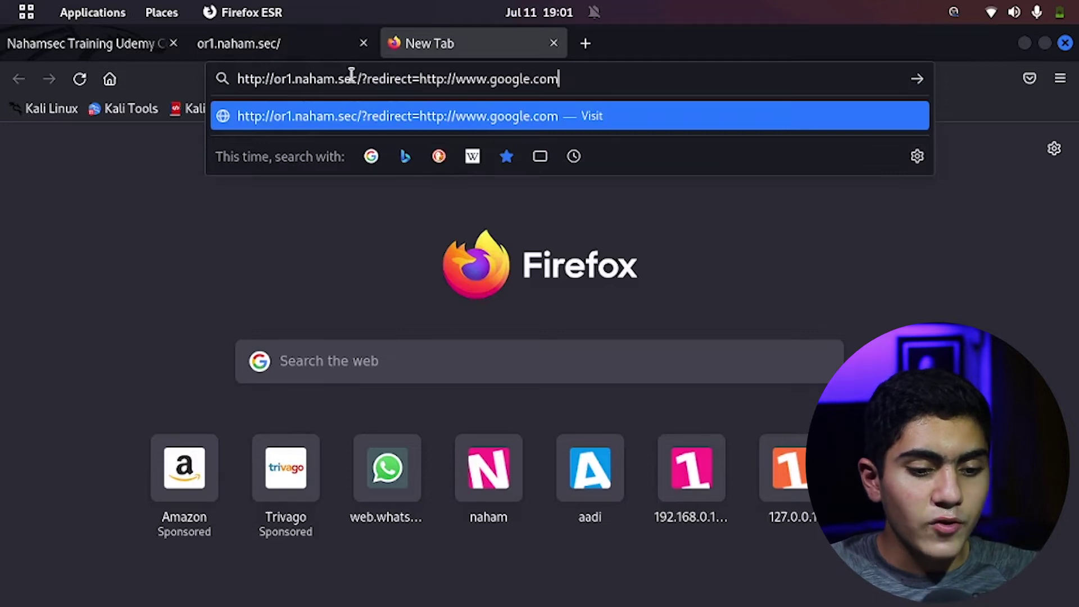
- Examine the structure of the pasted URL, highlighting the redirect parameter and the part preceding its target address
drag(360, 79, 414, 77)
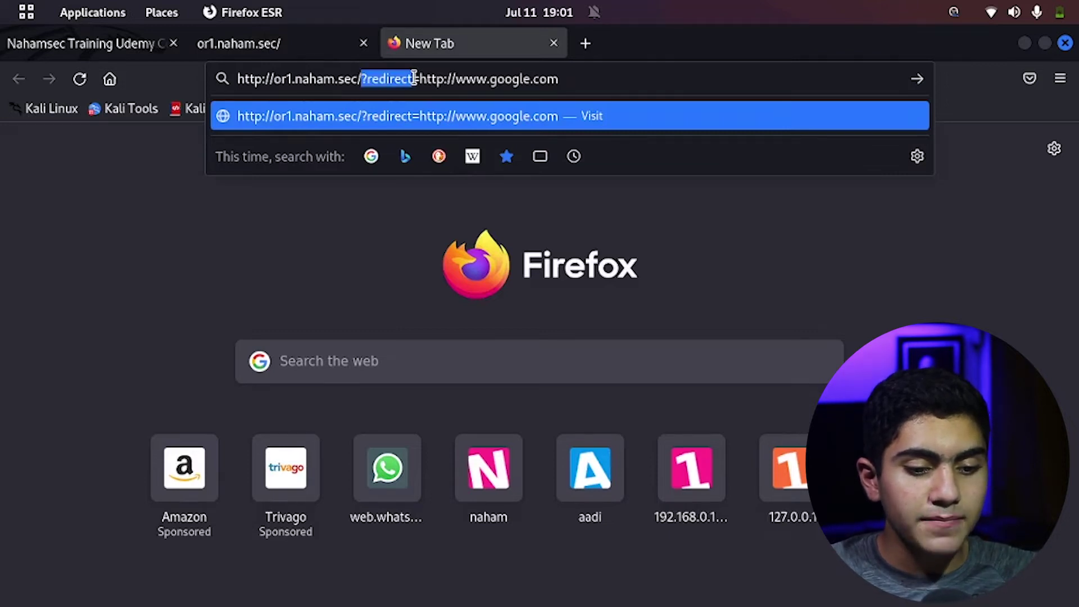
click(236, 79)
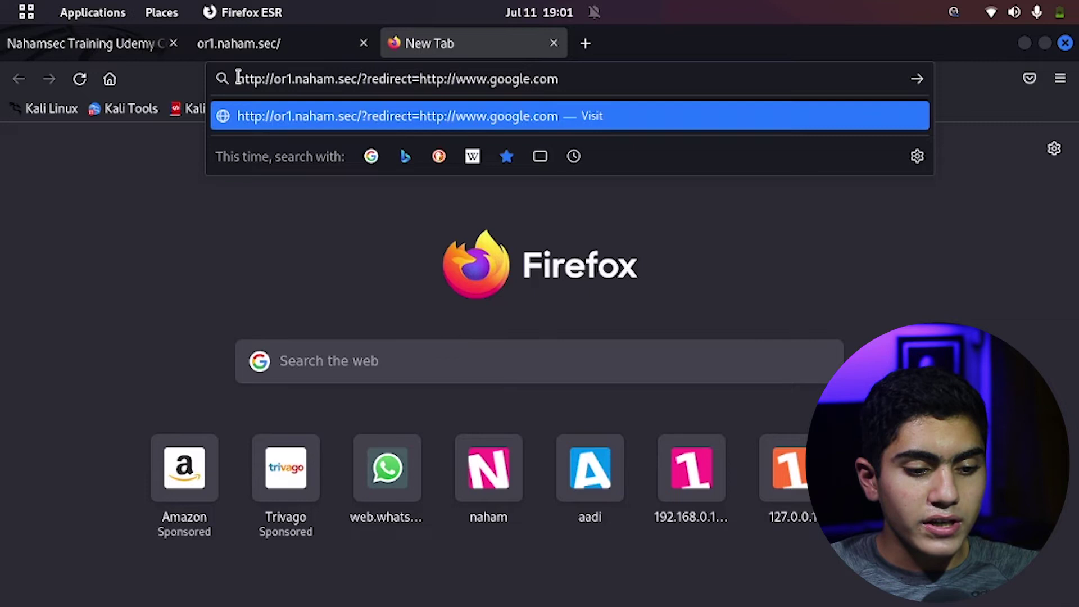
drag(243, 78, 409, 77)
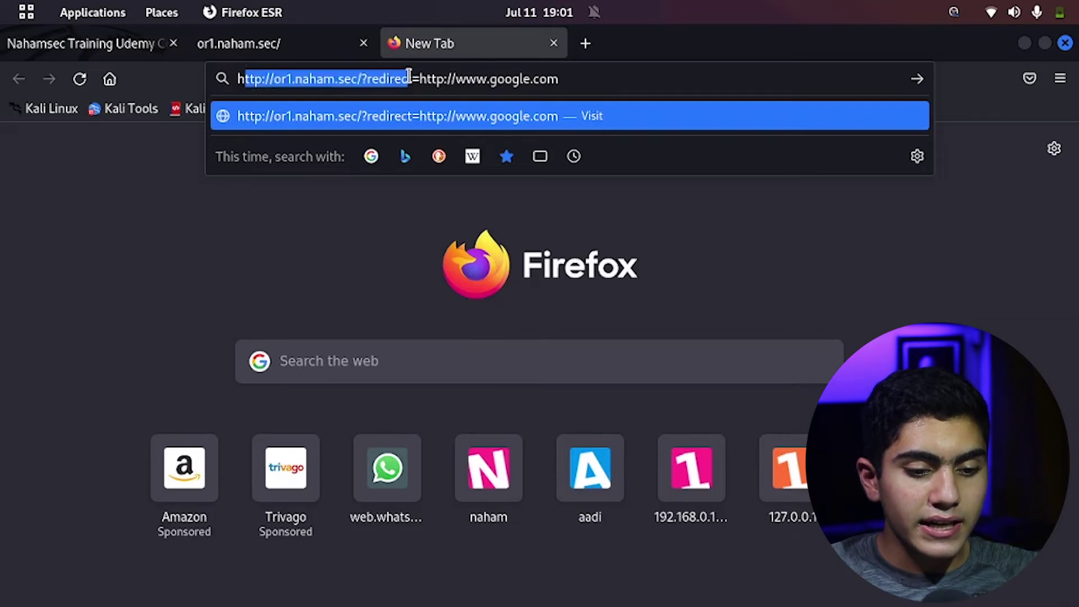
click(409, 77)
click(551, 79)
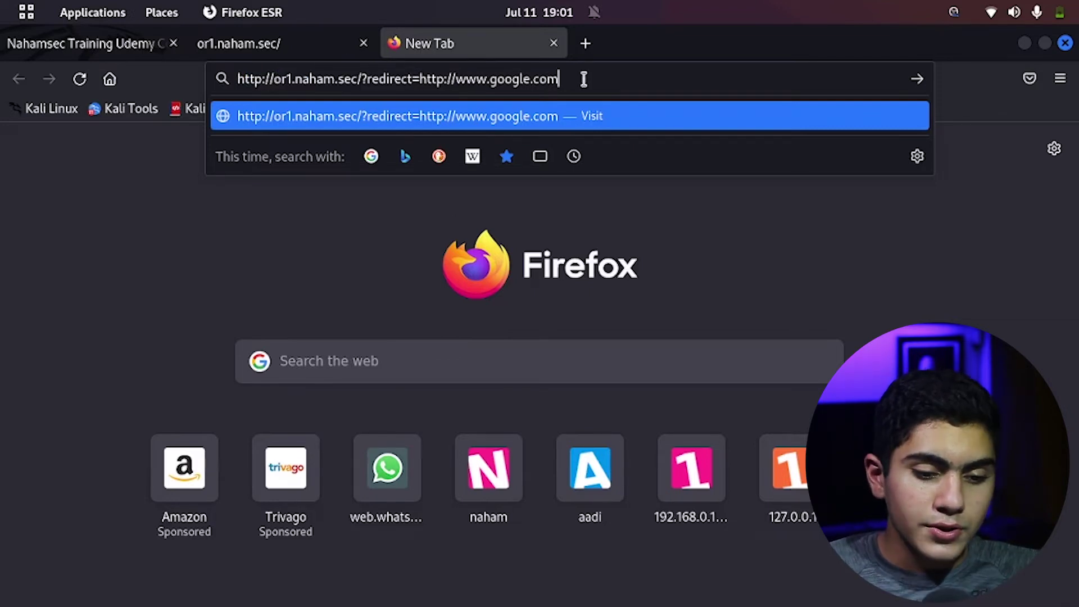
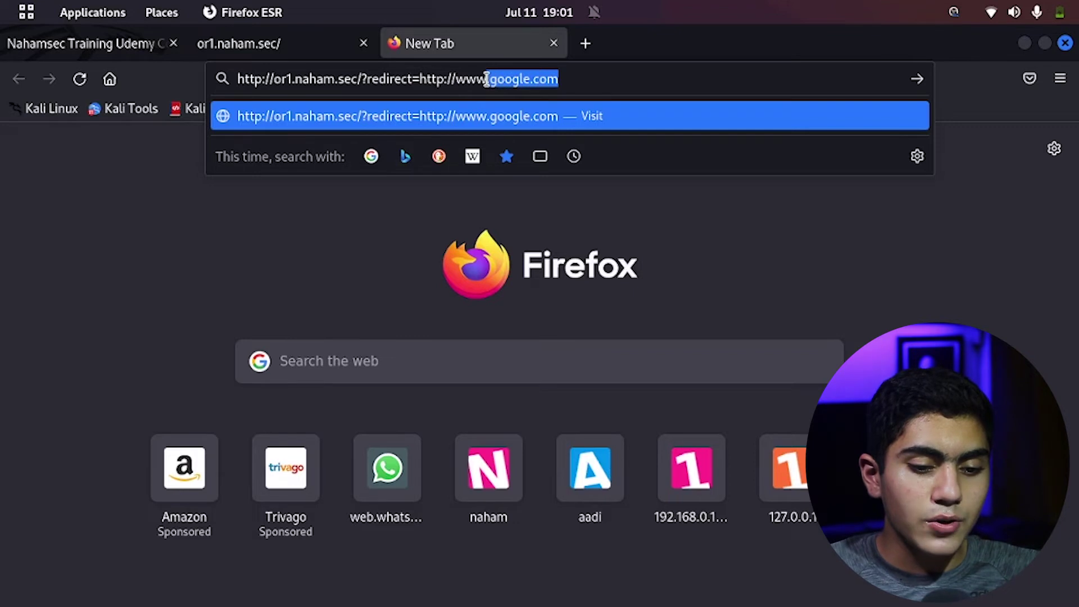
key(shift+Right)
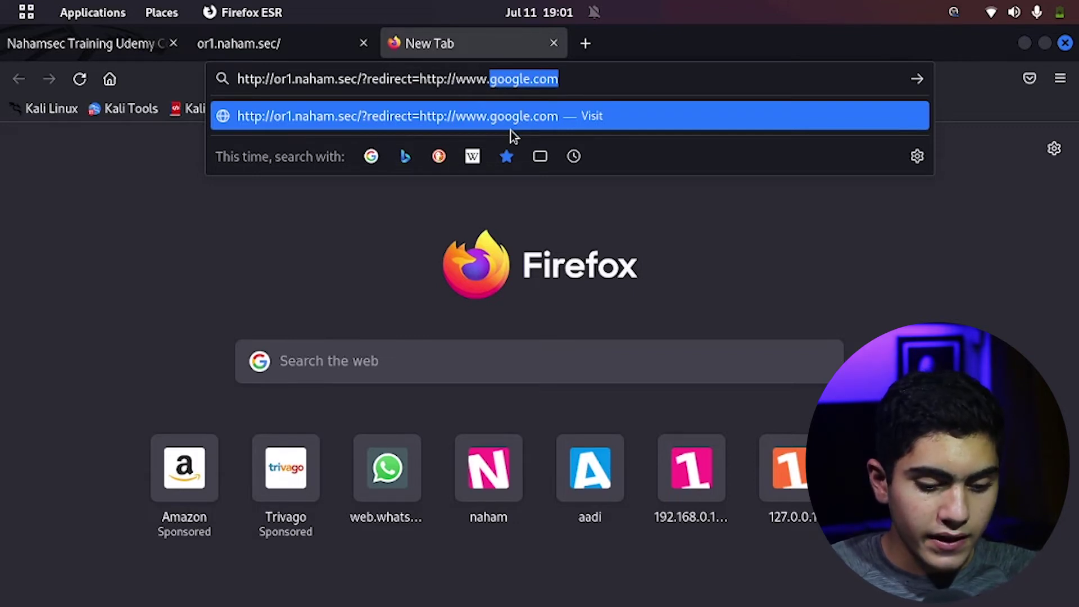
text(amazon.com)
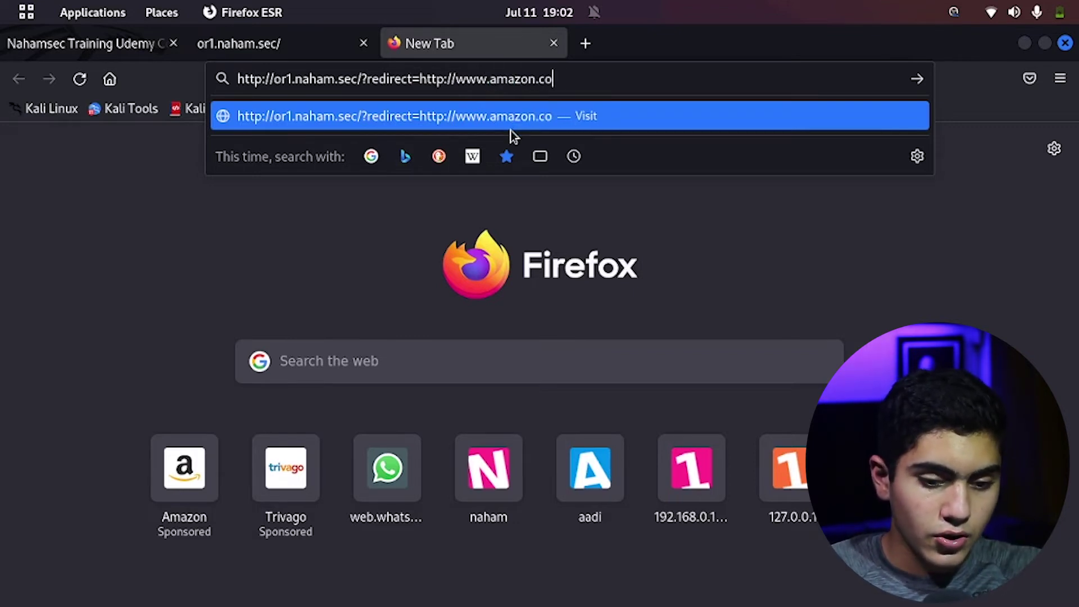
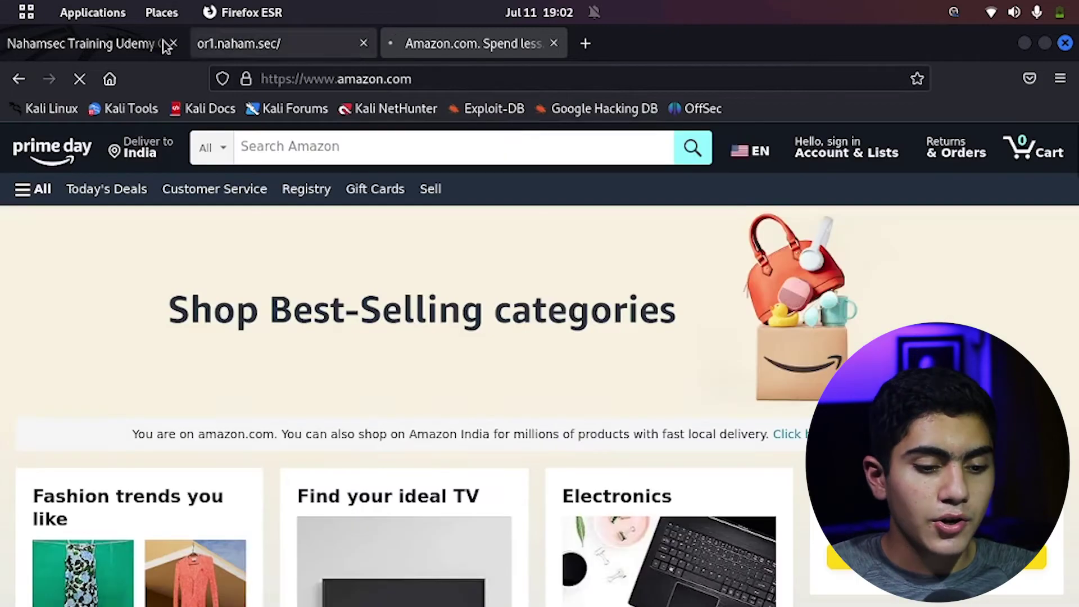
- Paste the or1 redirect link into a blank page's address, replace google.com in its redirect parameter with hacker.copm, and load it
click(19, 80)
click(330, 79)
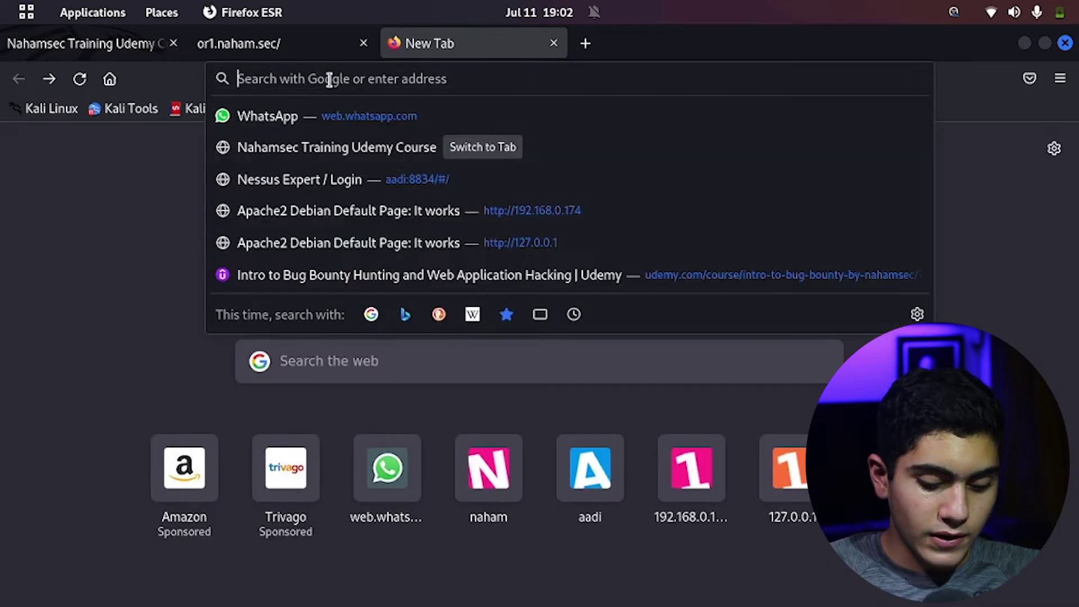
text(http://or1.naham.sec/?redirect=http://www.google.com)
drag(564, 82, 492, 82)
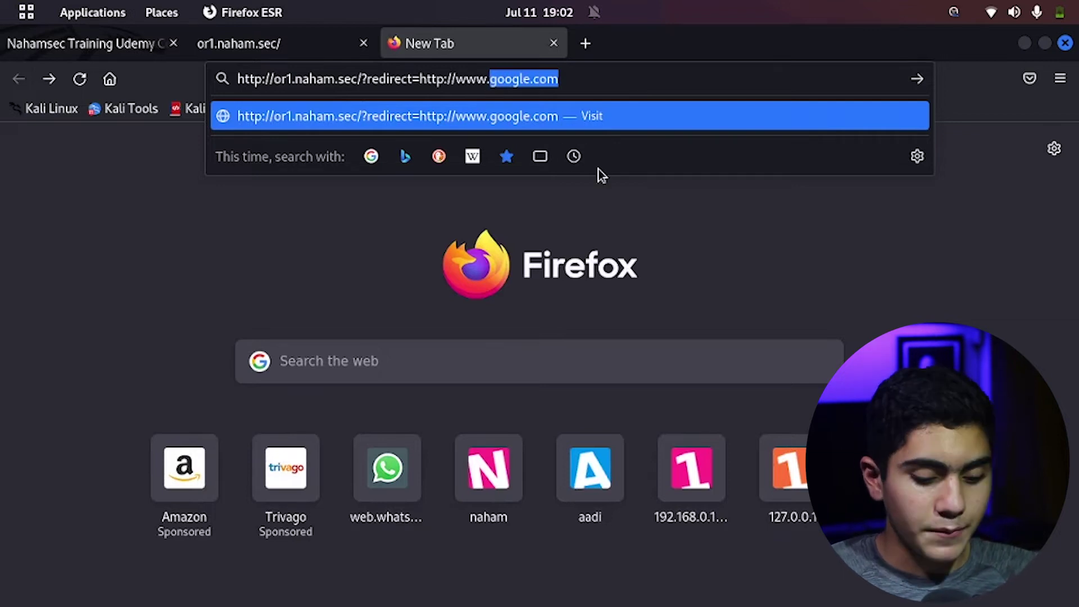
text(hacker.c)
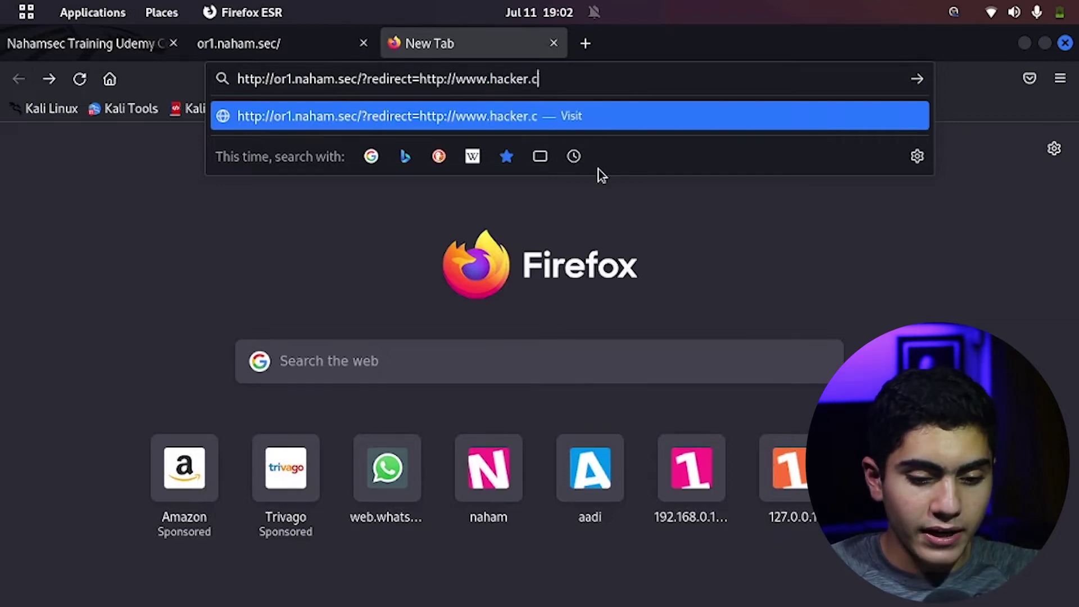
text(opm)
key(Return)
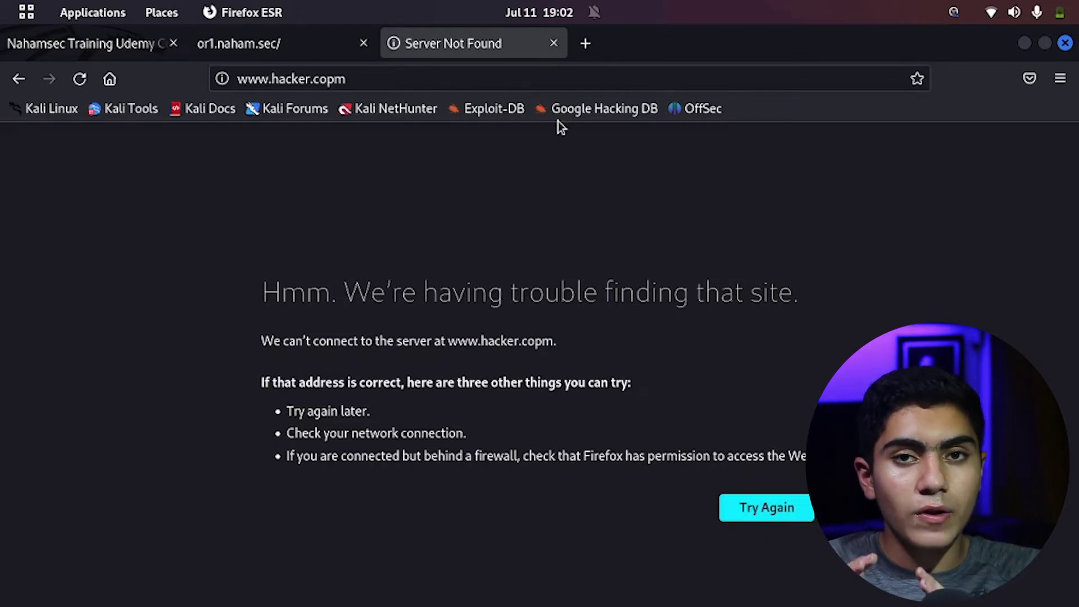
- Close the failed redirect page and the or1 page, and open the or2 challenge from the Nahamsec Training list
click(554, 45)
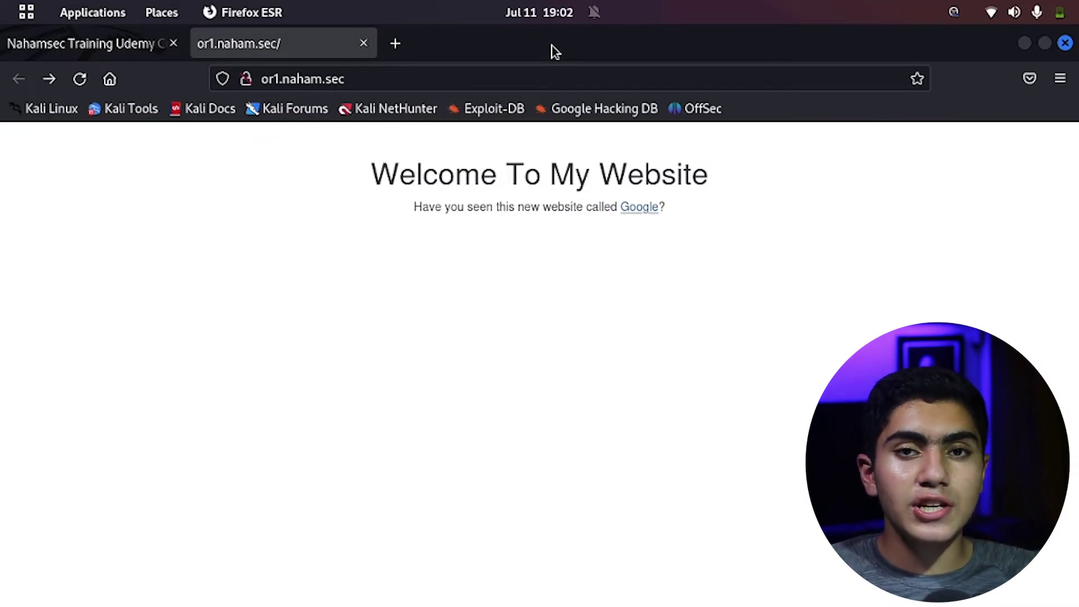
click(363, 43)
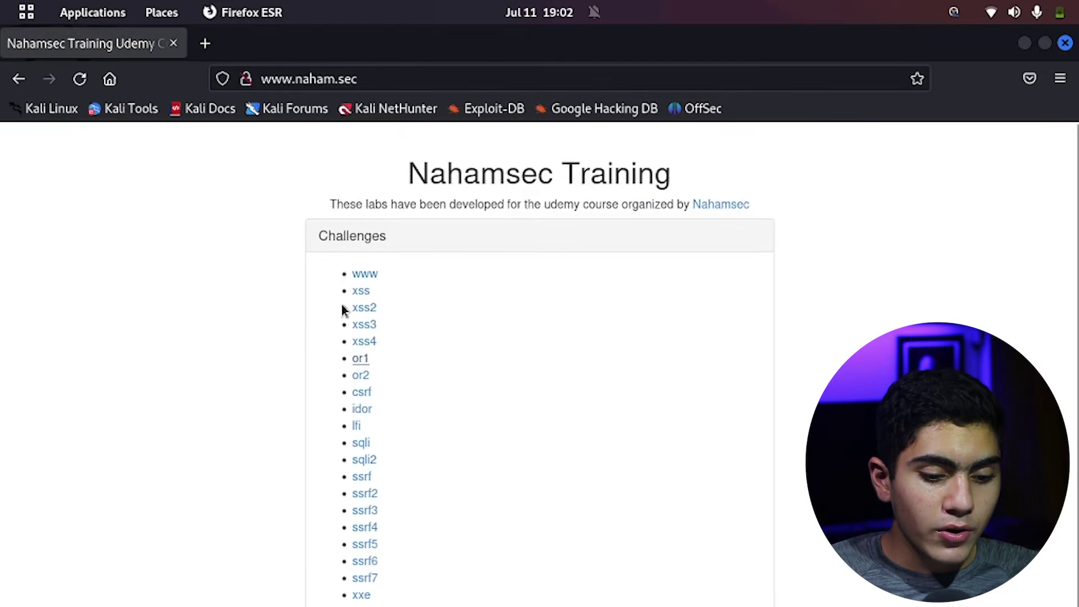
click(358, 376)
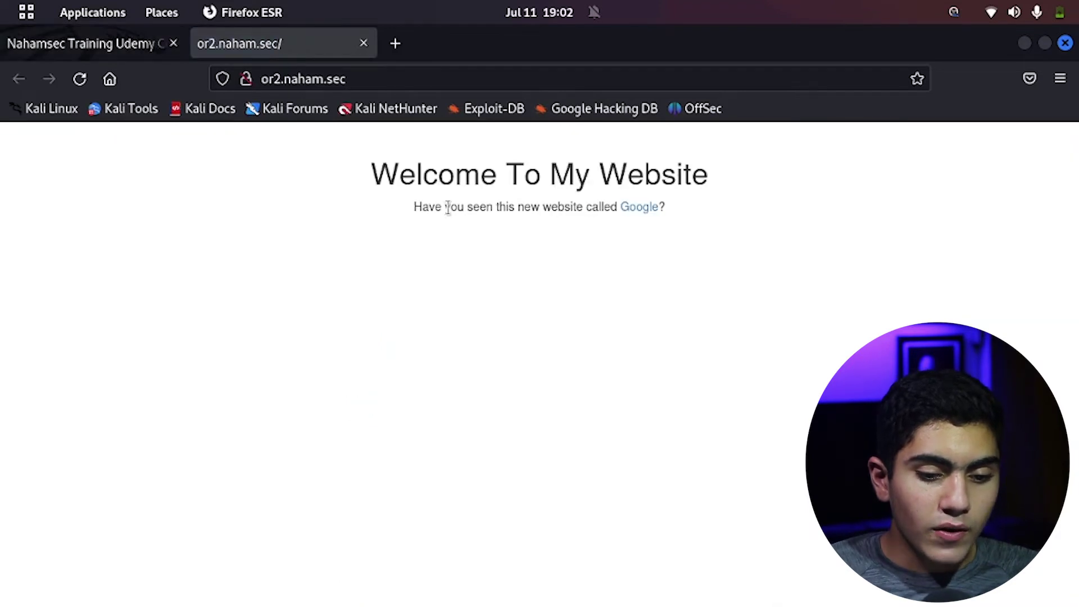
- Test the Google link on the or2 page, and copy the link's address after returning to the page
click(634, 209)
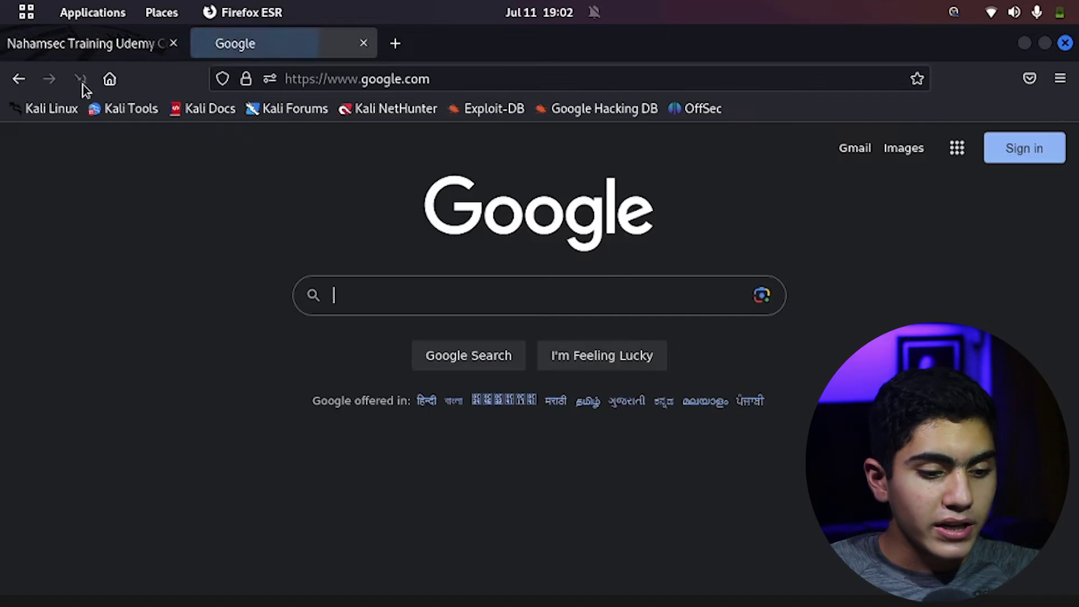
click(20, 79)
right_click(633, 213)
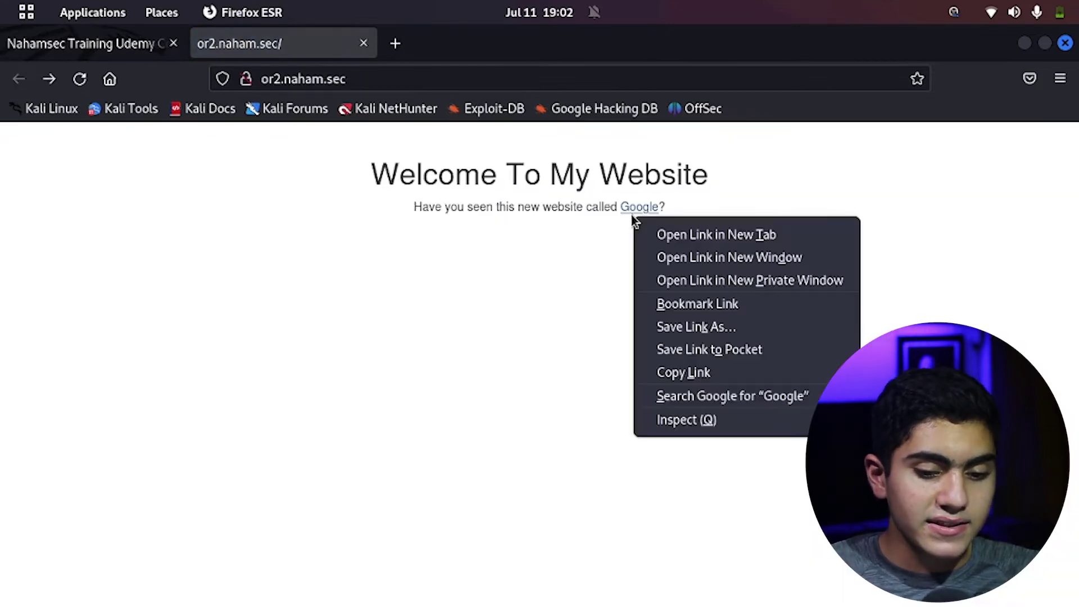
click(690, 373)
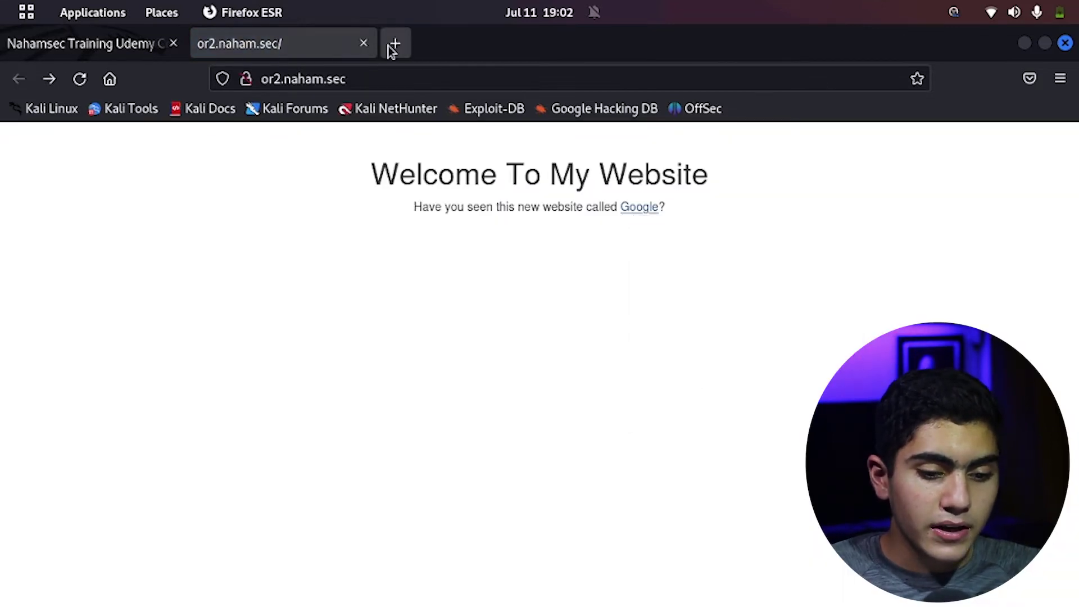
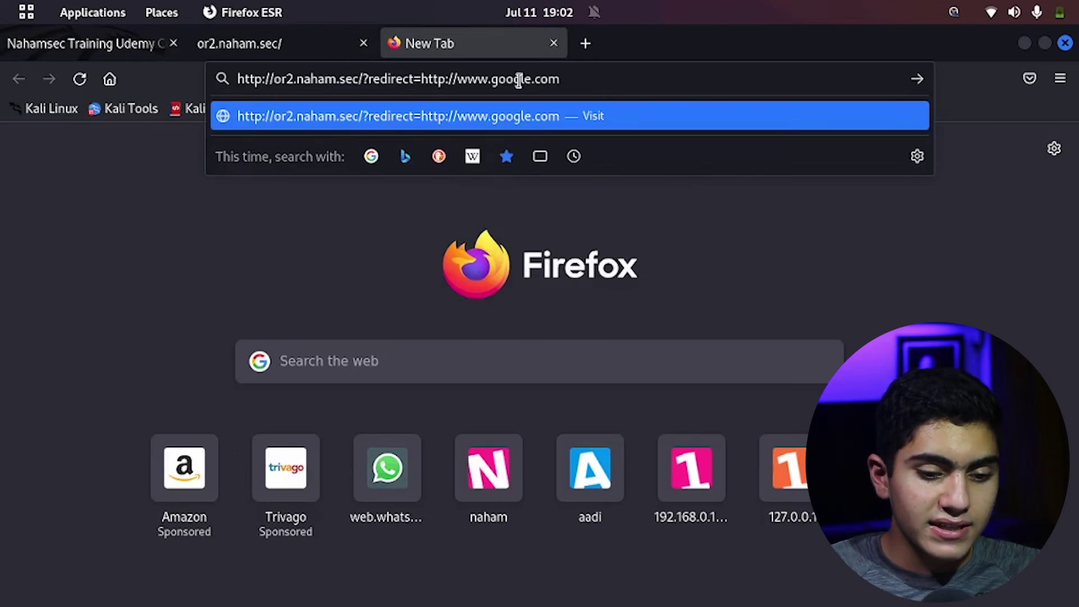
- Select the google domain name in the redirect parameter of the or2 link in the new page's address
drag(492, 80, 514, 80)
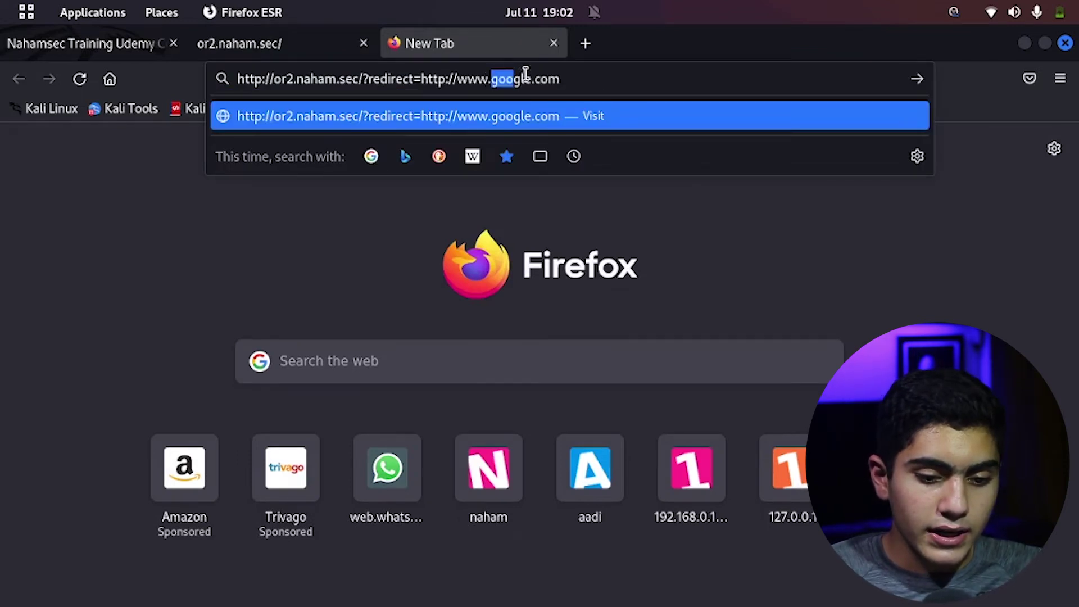
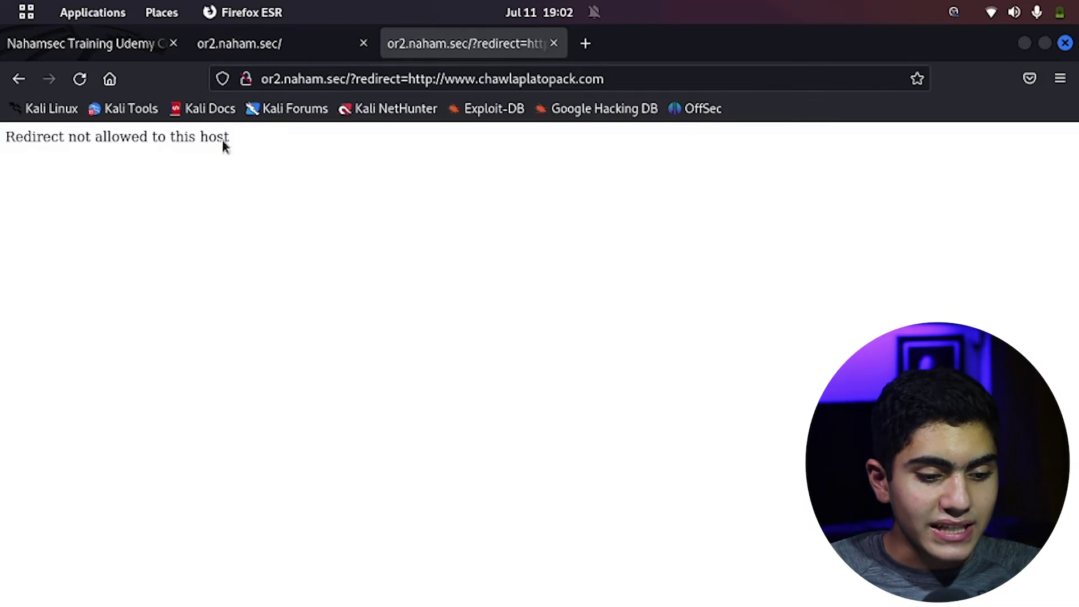
- Examine the or2 page's response to the changed redirect target and compare it with the original or2 page
drag(222, 142, 0, 144)
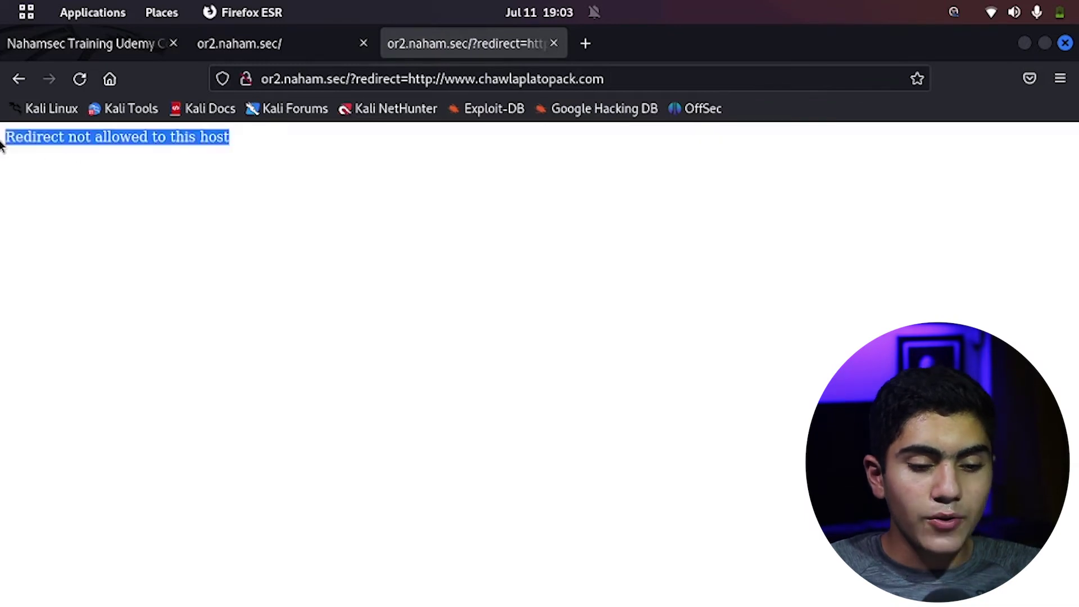
click(74, 172)
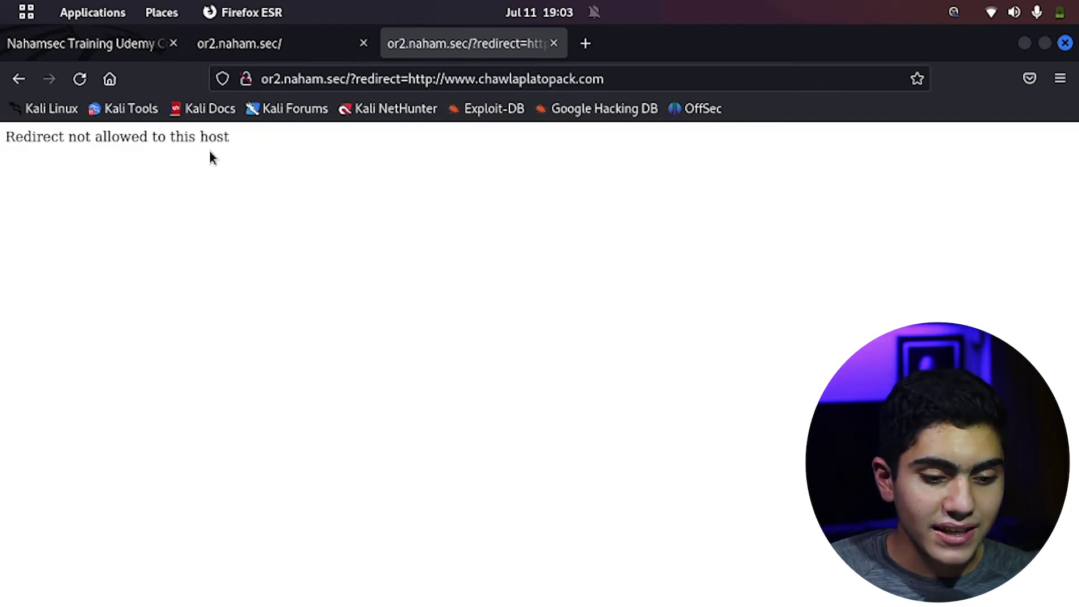
click(264, 45)
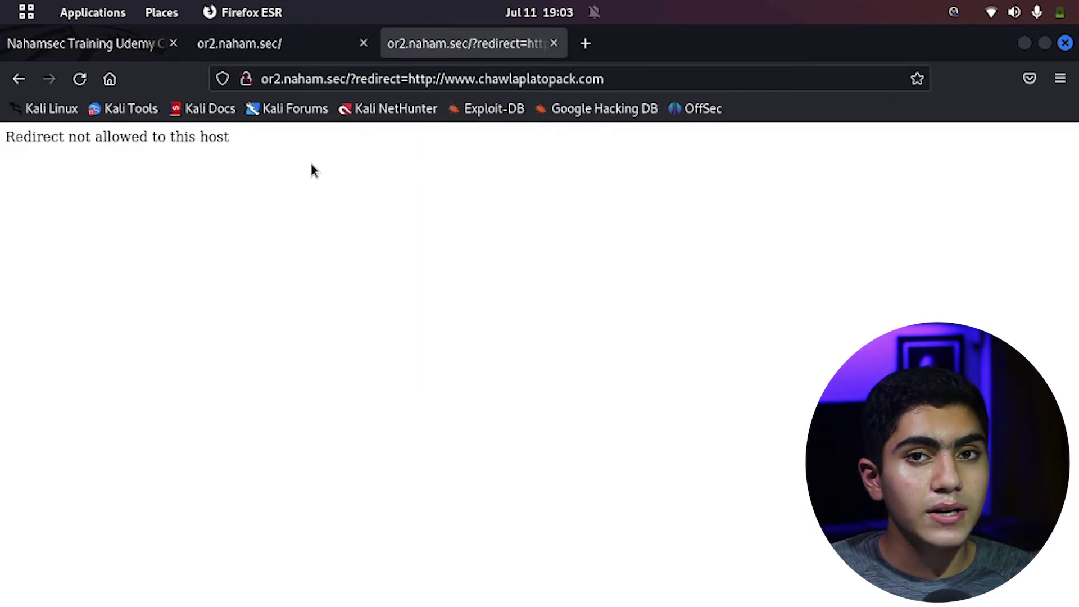
click(586, 45)
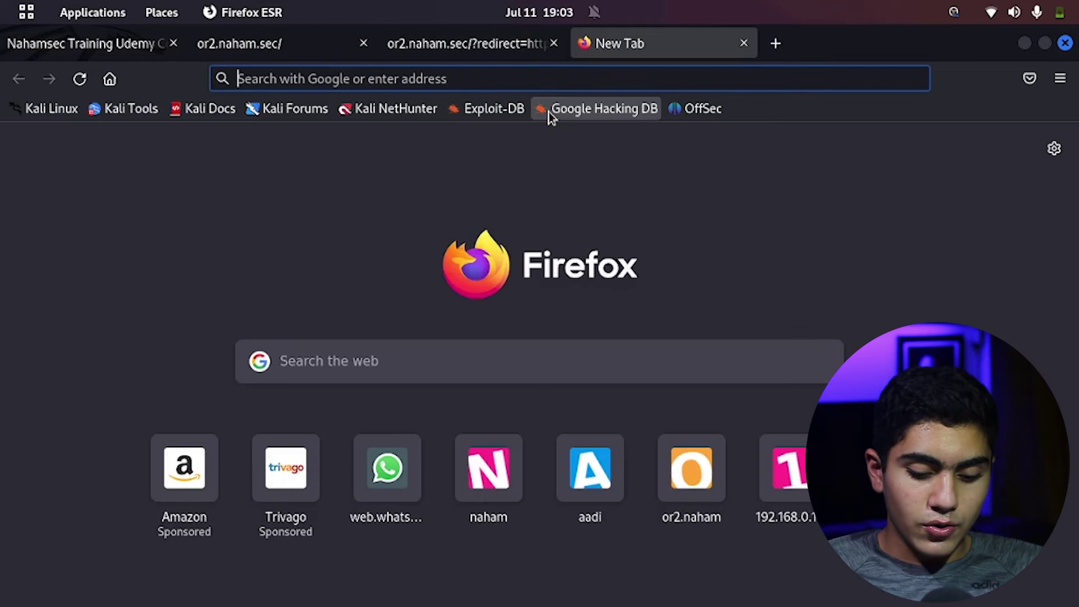
text(http://google.com/)
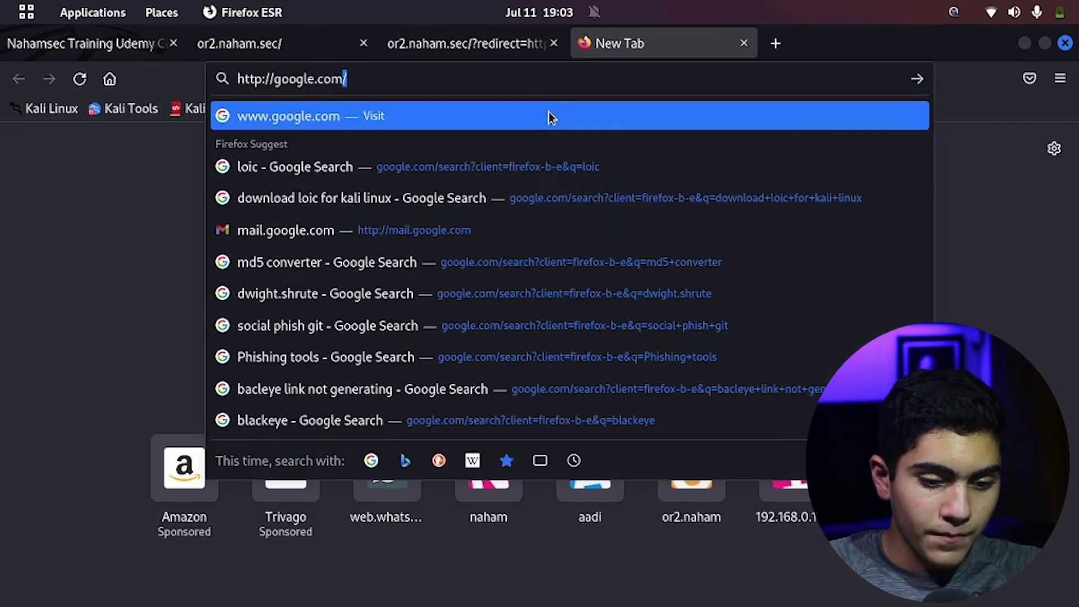
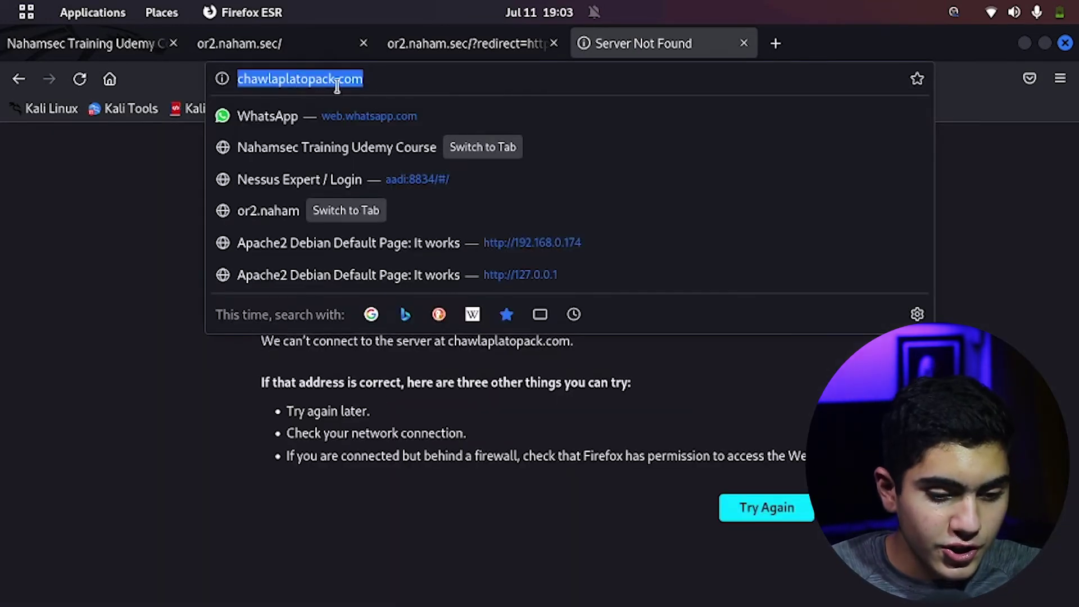
- Correct the misspelled site address to chawlaplastopack.com and load the site
click(294, 80)
text(s)
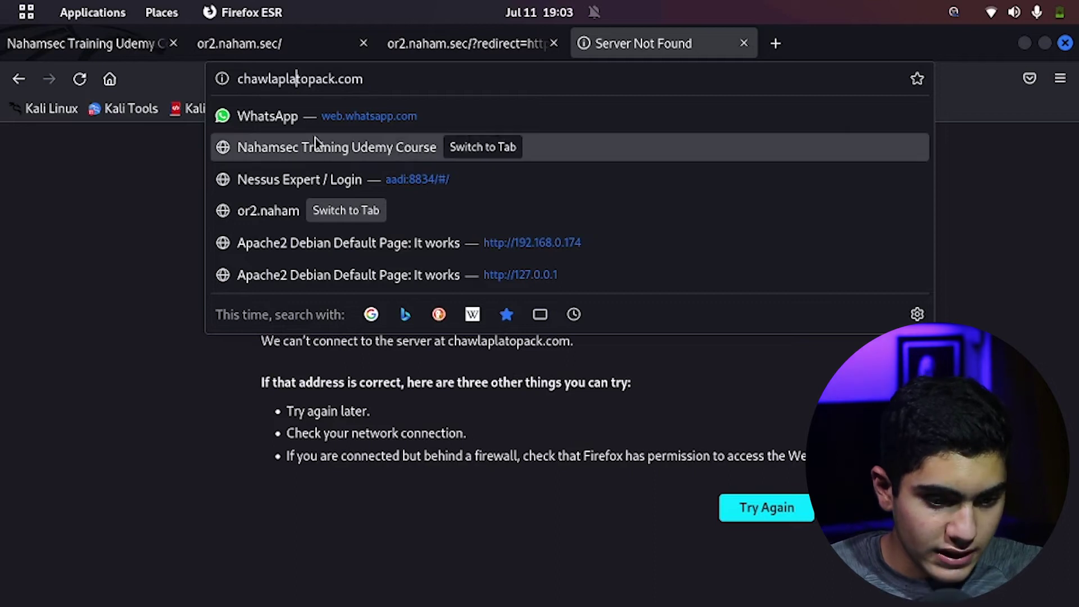
key(Return)
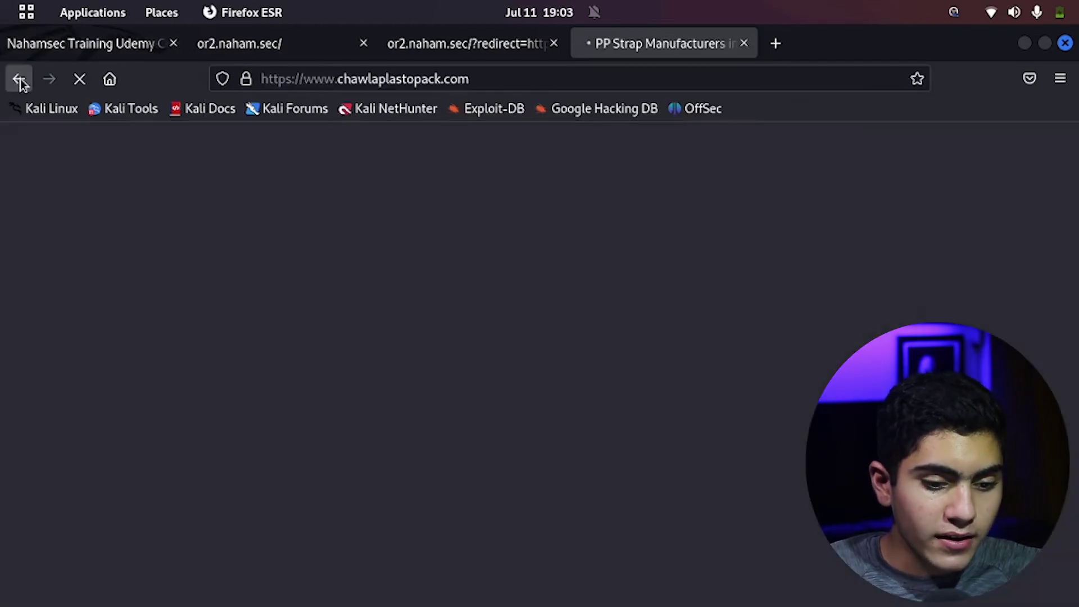
click(19, 79)
click(19, 80)
click(257, 78)
text(ht)
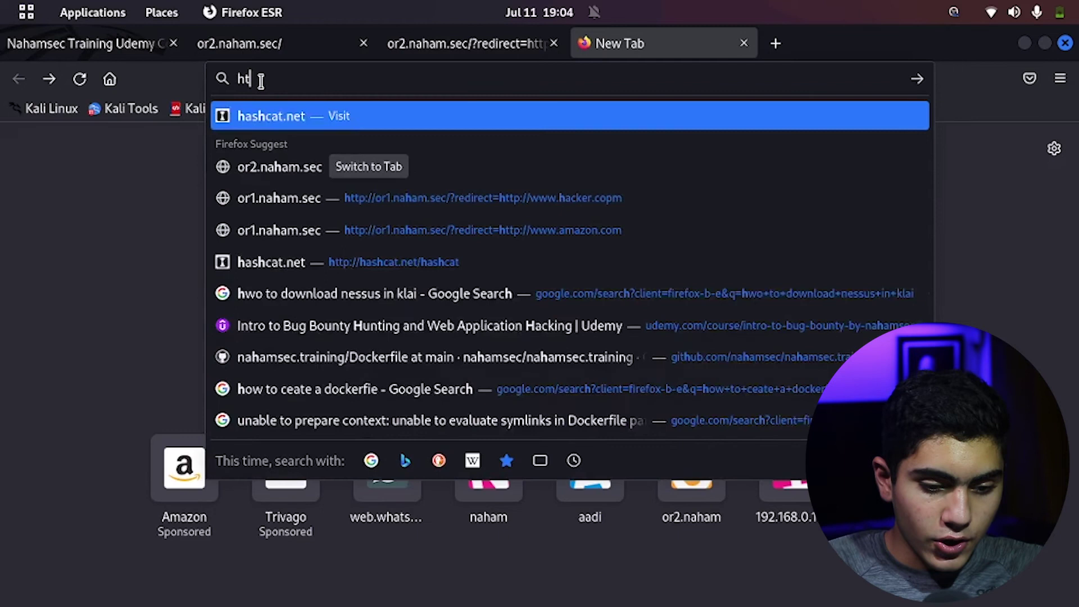
text(tp://)
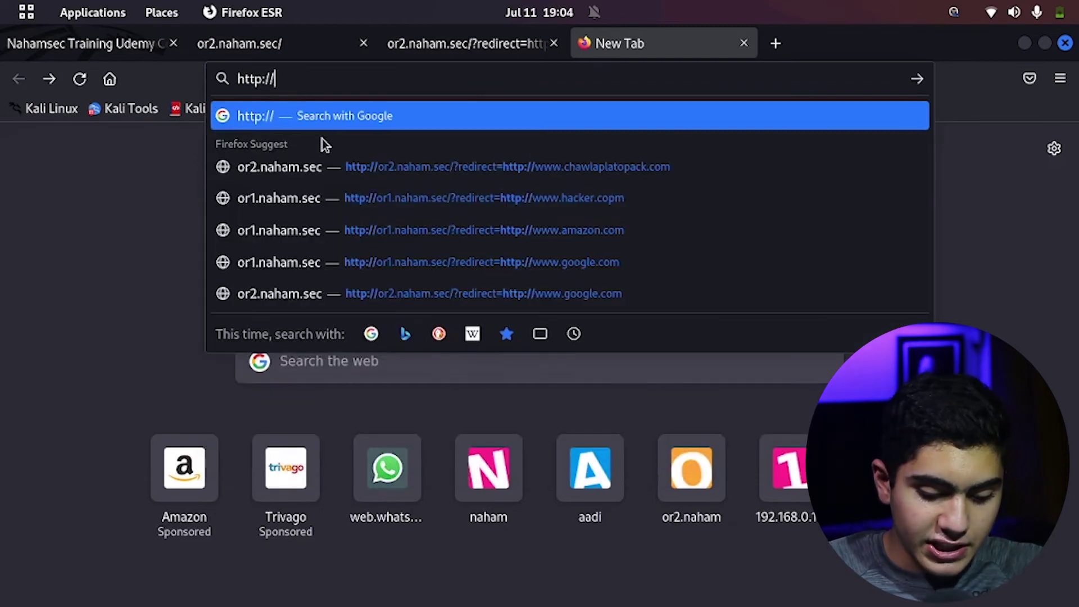
text(google.com/)
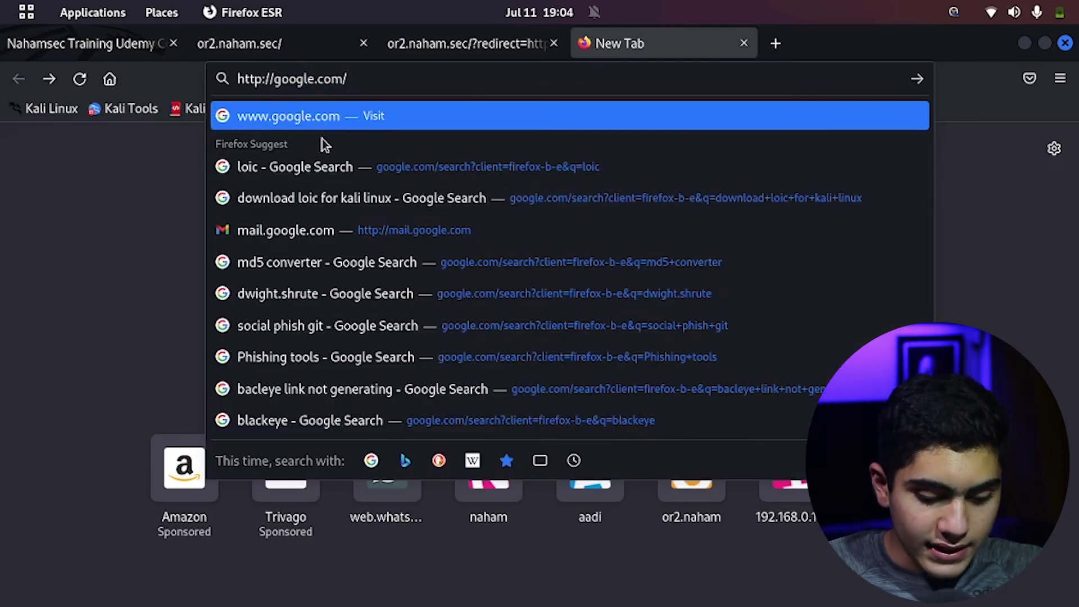
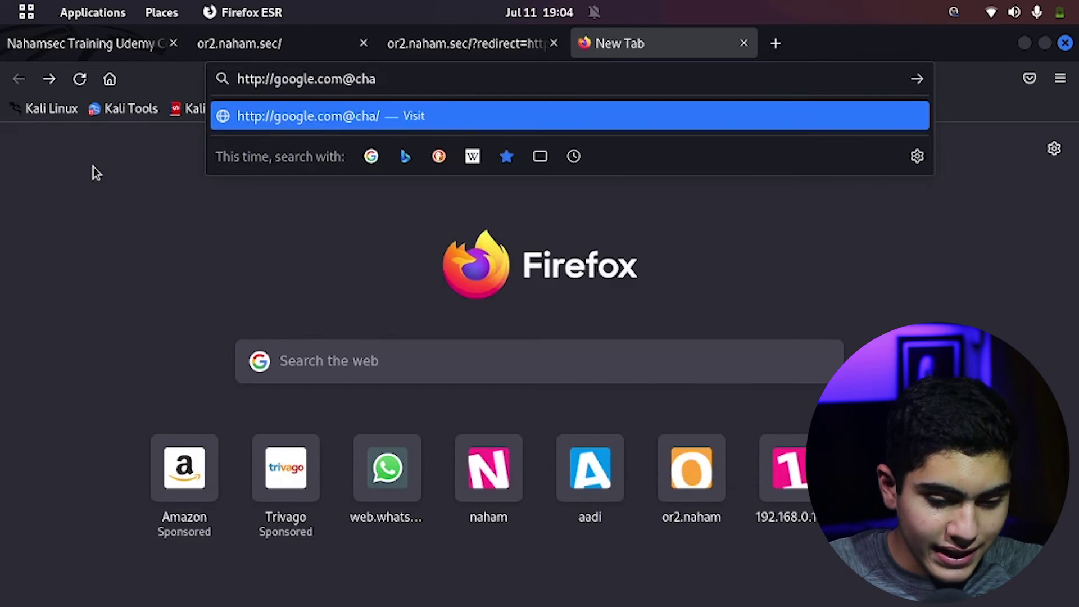
text(w)
key(Return)
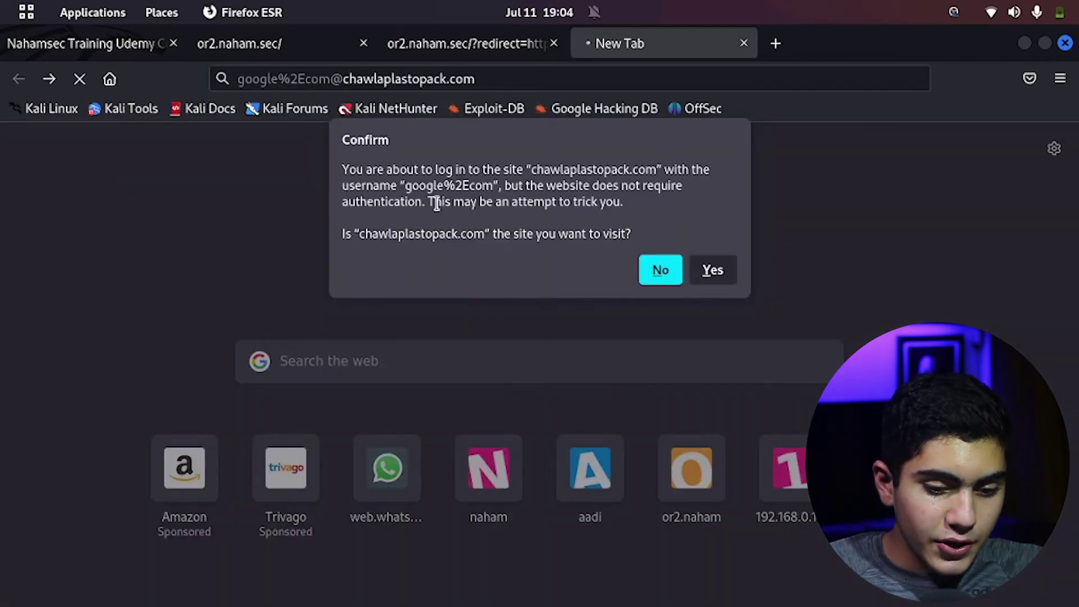
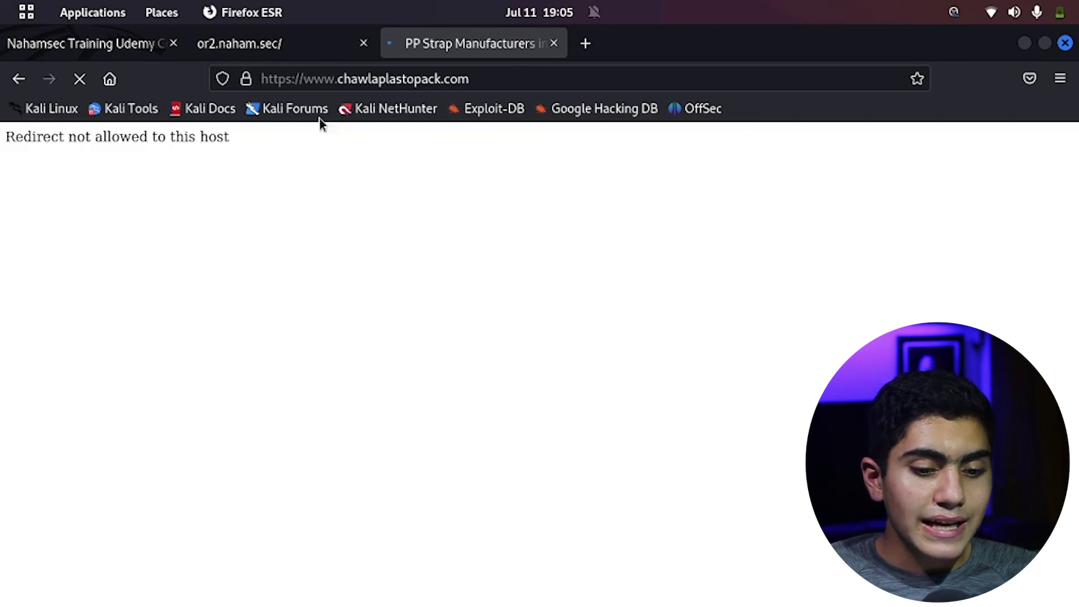
- Close the browser tab loading chawlaplastopack.com to return to the or2.naham.sec page
click(554, 43)
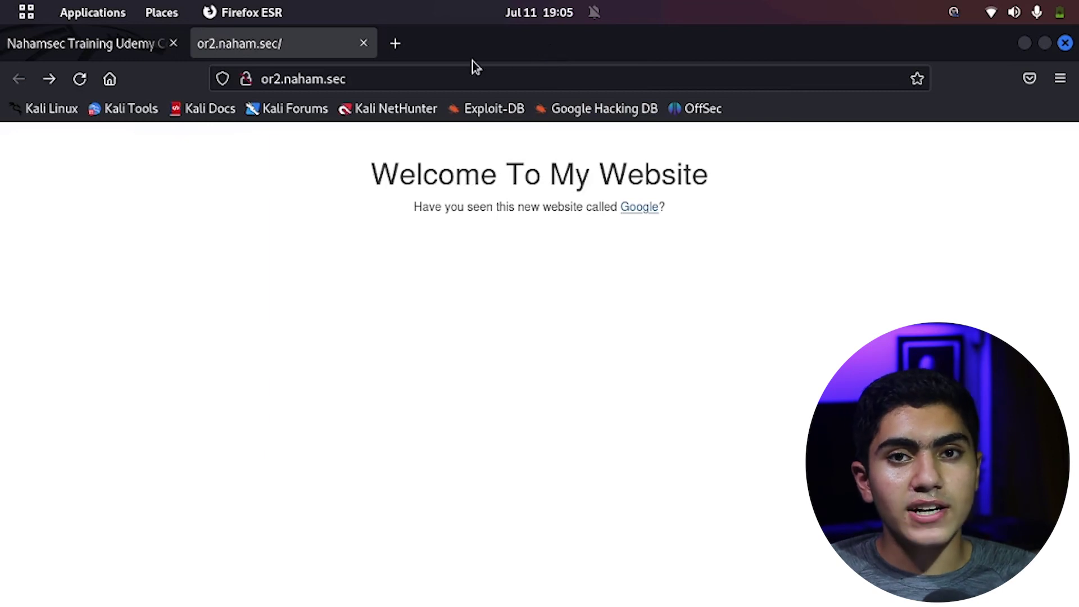